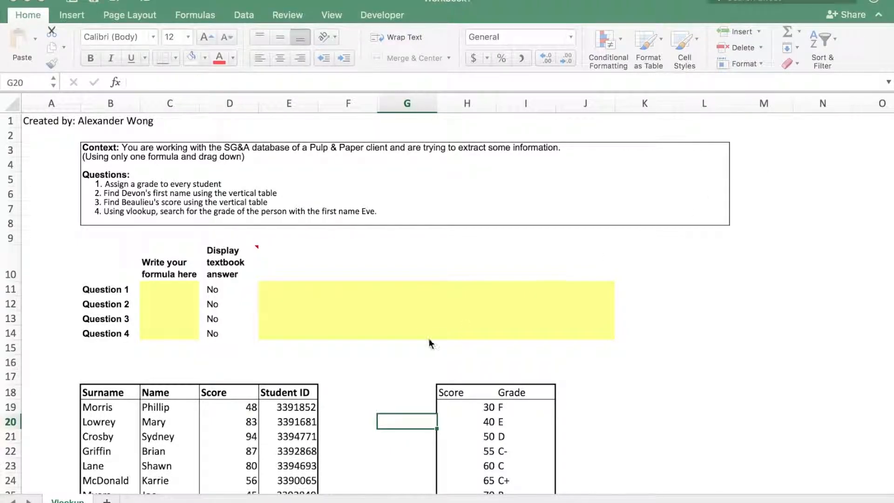
# Review the exercise questions, the student table and the score-to-grade table, and select cell F19 beside the first student
pyautogui.scroll(-3, 330, 368)
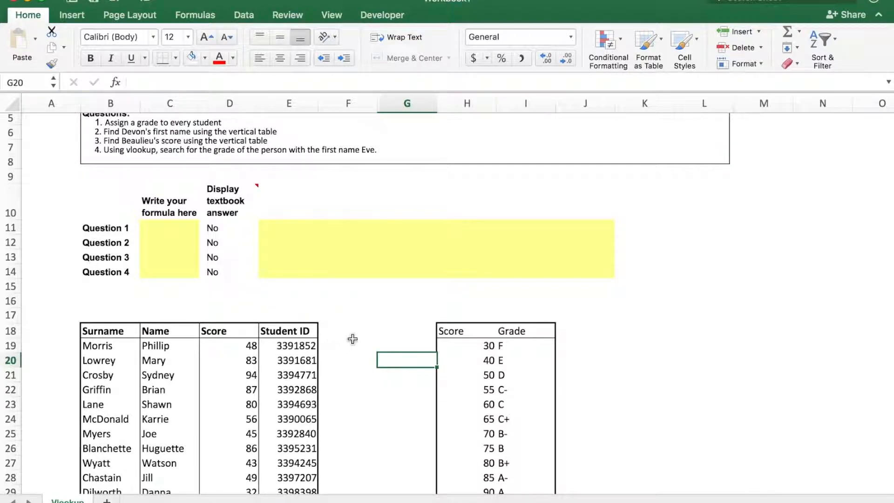
pyautogui.scroll(-1, 344, 356)
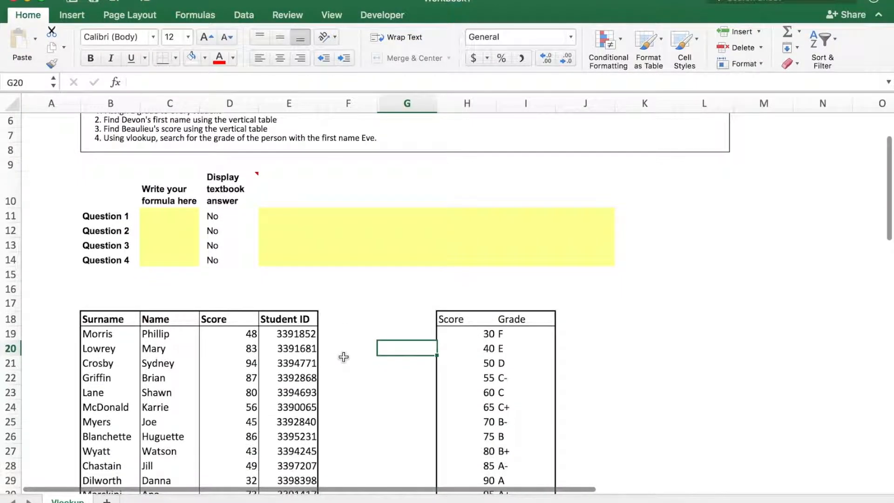
pyautogui.scroll(-2, 343, 357)
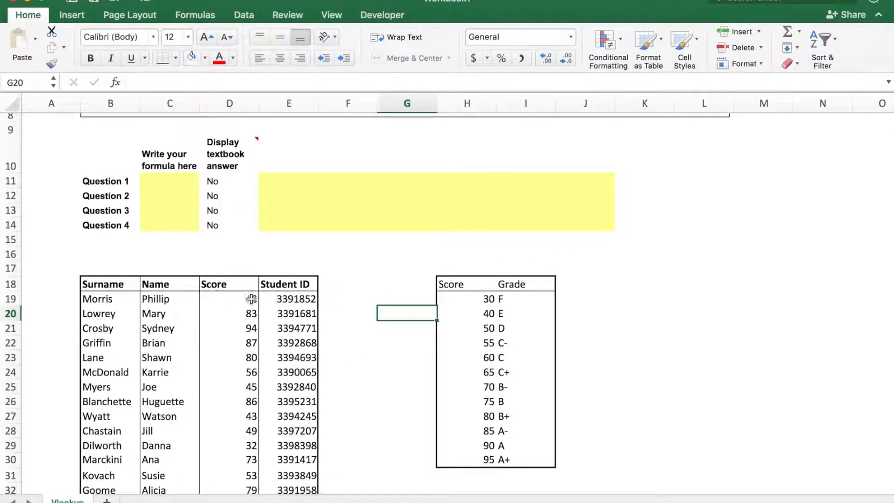
pyautogui.click(338, 294)
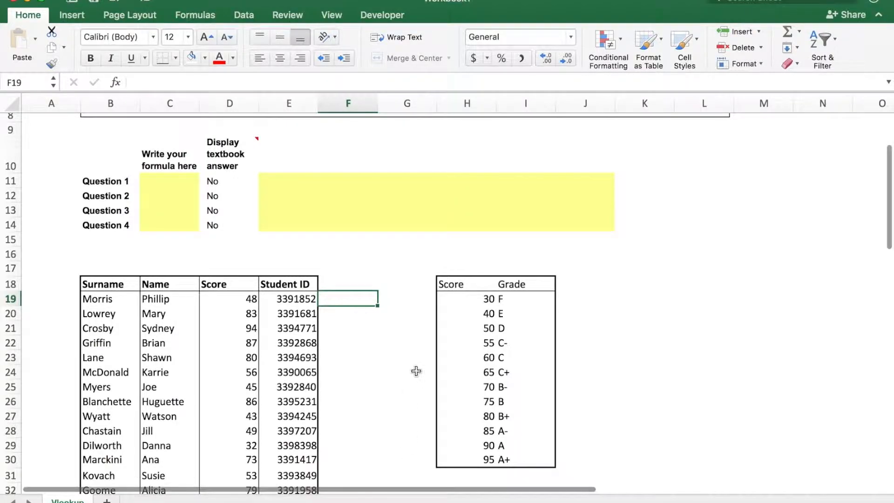
pyautogui.scroll(5, 387, 356)
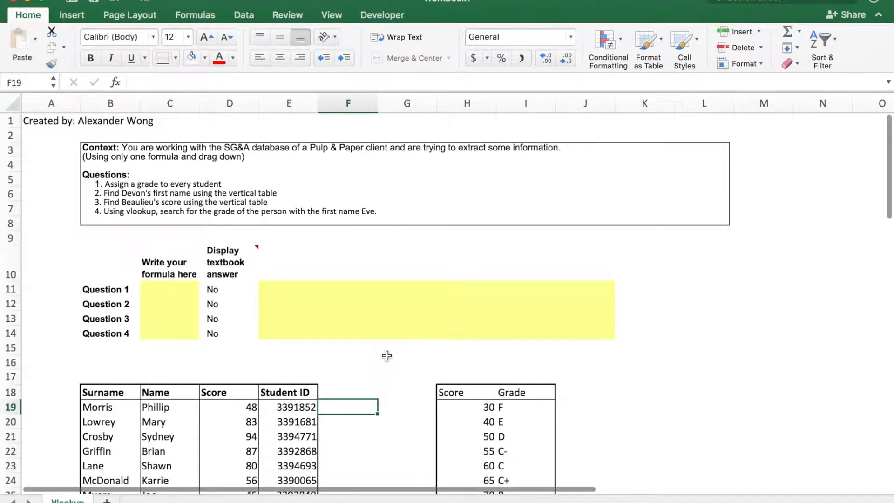
pyautogui.scroll(-4, 387, 356)
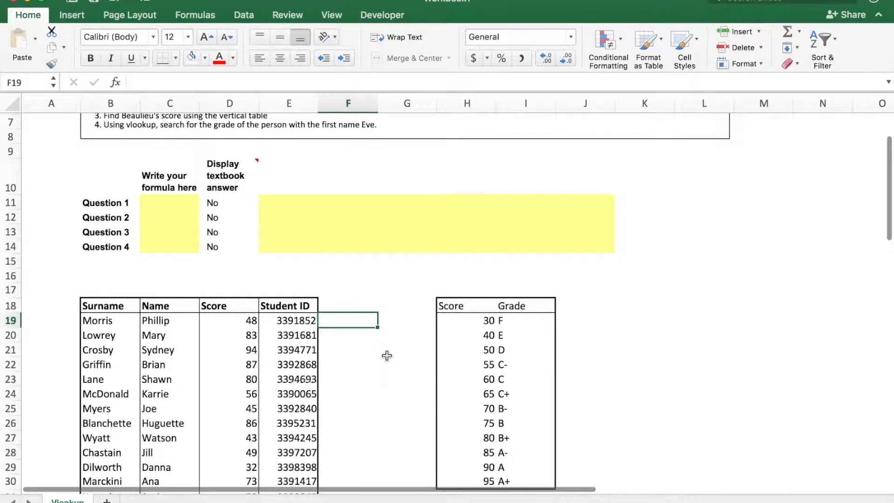
pyautogui.scroll(-2, 386, 356)
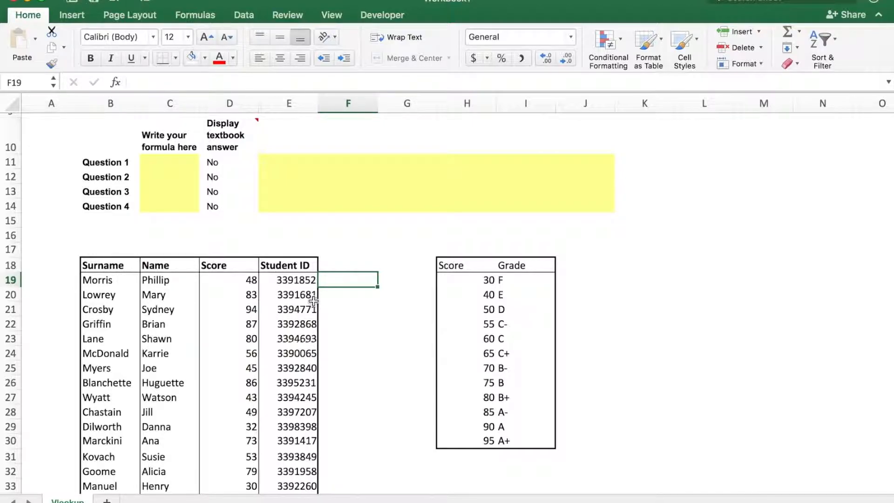
# Enter the formula =VLOOKUP(D19,H18:I30,2,1) in F19 to assign the first student's grade from the score table
pyautogui.write('=')
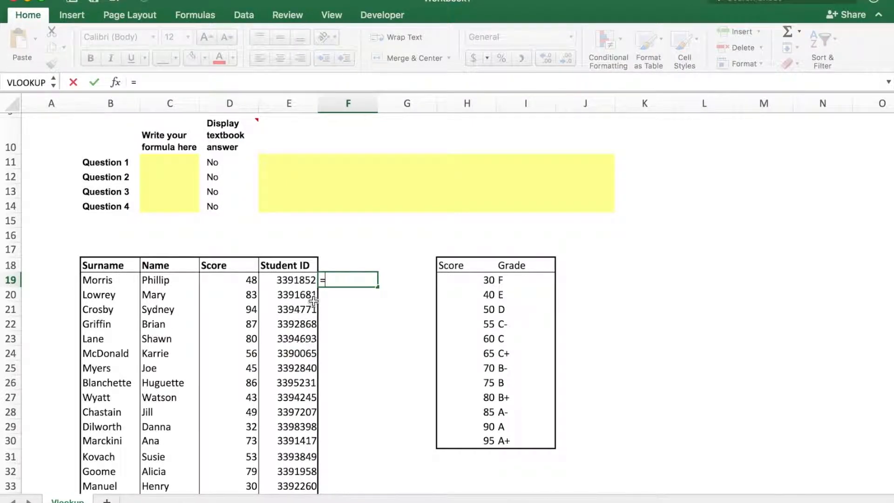
pyautogui.write('vl')
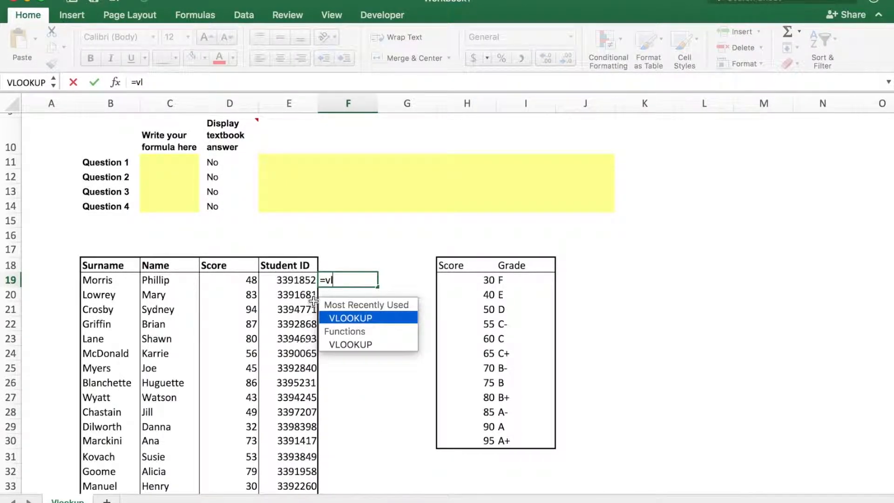
pyautogui.press('Tab')
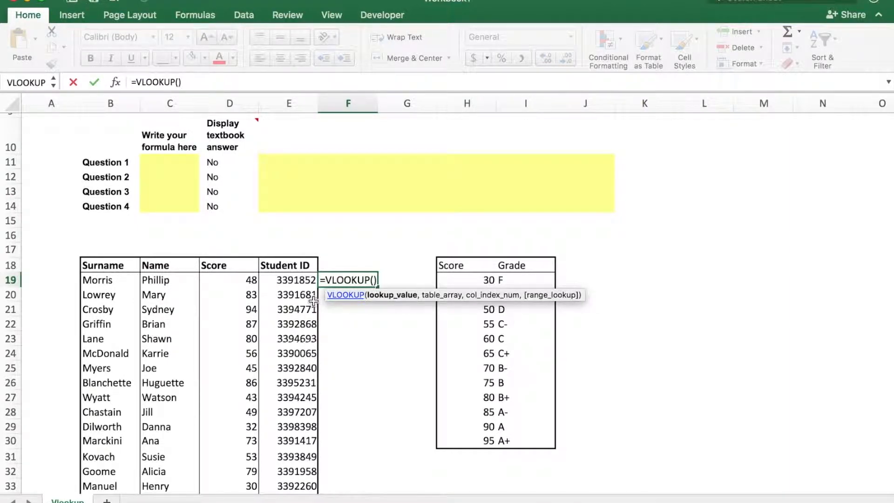
pyautogui.click(249, 282)
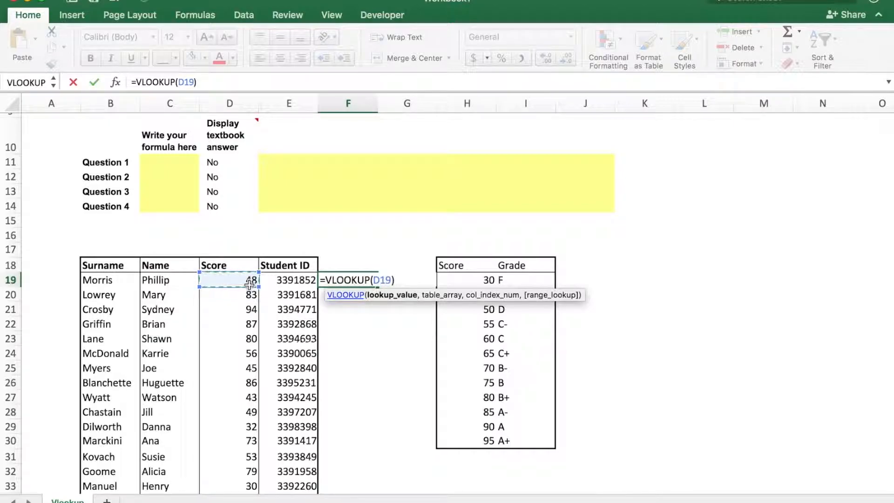
pyautogui.write(',')
pyautogui.moveTo(472, 273); pyautogui.dragTo(529, 447)
pyautogui.write(',')
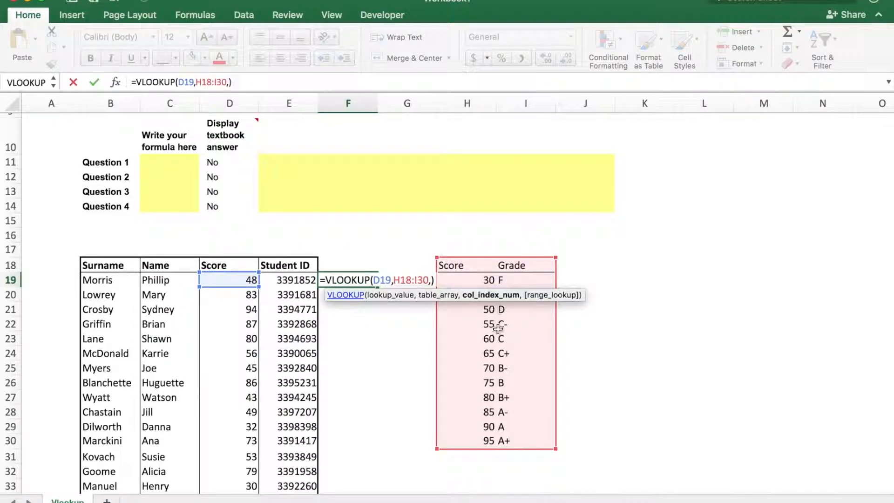
pyautogui.write('2,')
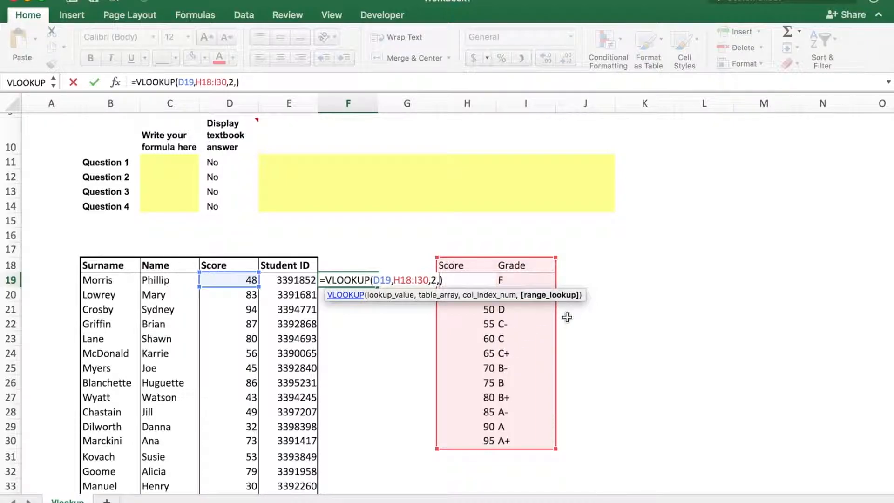
pyautogui.write('1')
pyautogui.press('Return')
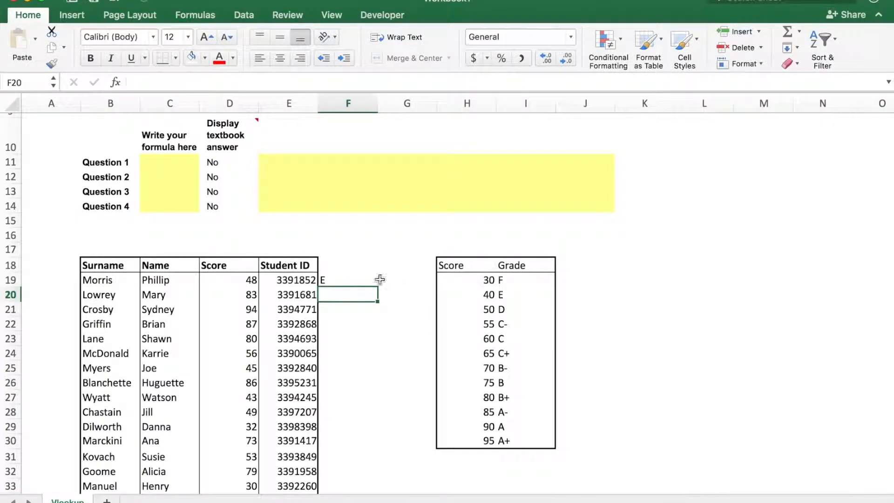
# Fill the F19 formula down to F29 and check the table ranges used by the formulas in F24 and F20
pyautogui.click(356, 283)
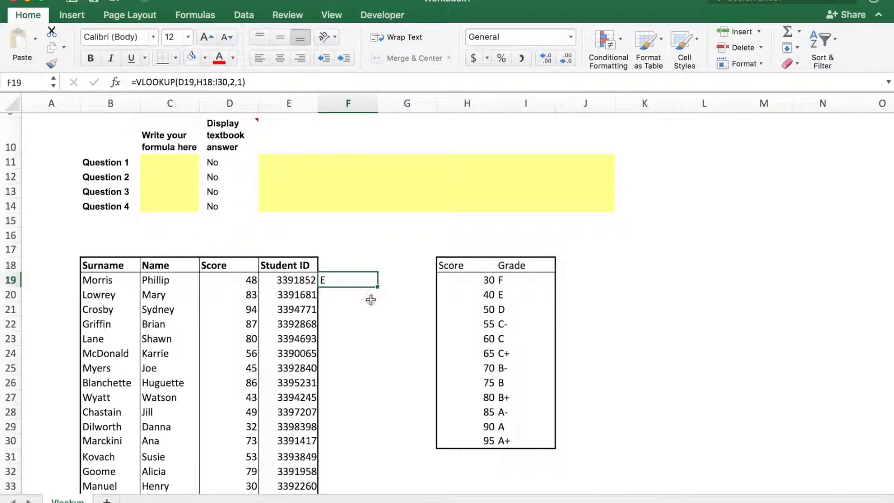
pyautogui.moveTo(377, 286); pyautogui.dragTo(372, 437)
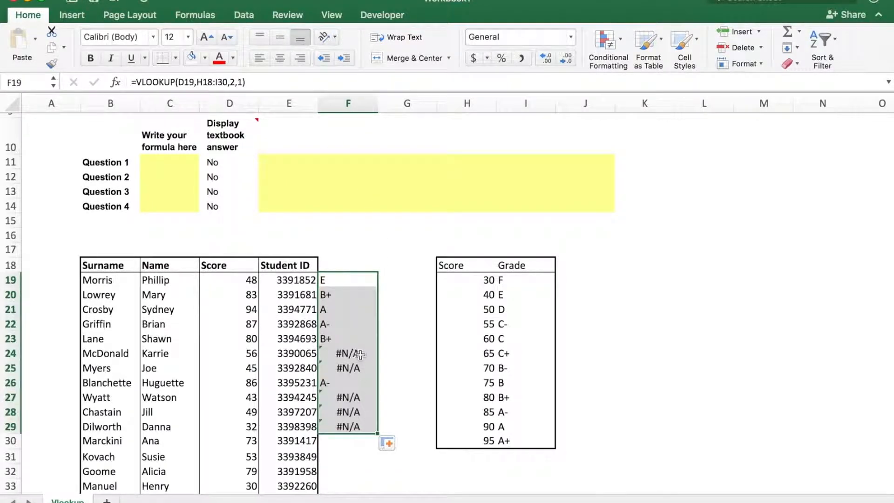
pyautogui.click(356, 354)
pyautogui.click(356, 368)
pyautogui.click(357, 353)
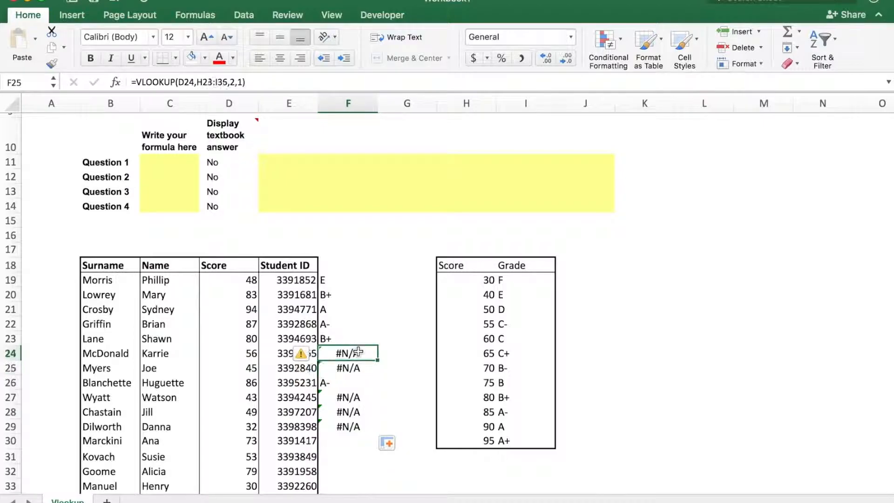
pyautogui.click(223, 85)
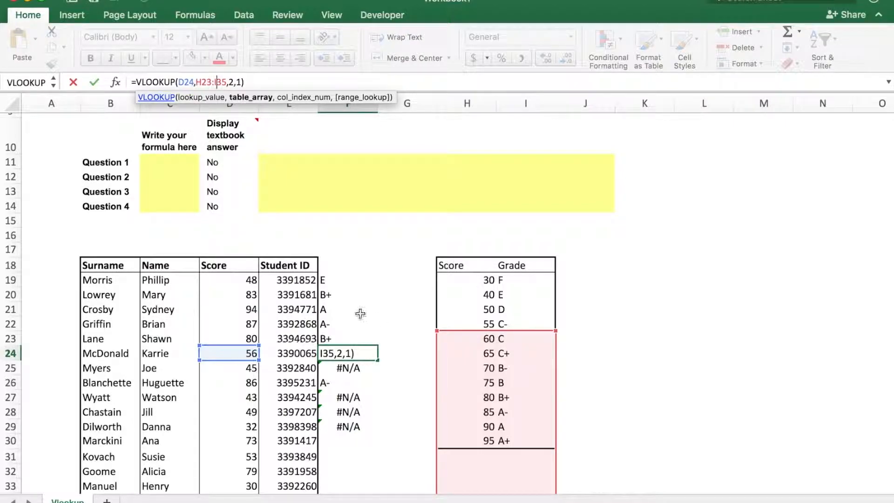
pyautogui.click(344, 295)
pyautogui.click(207, 82)
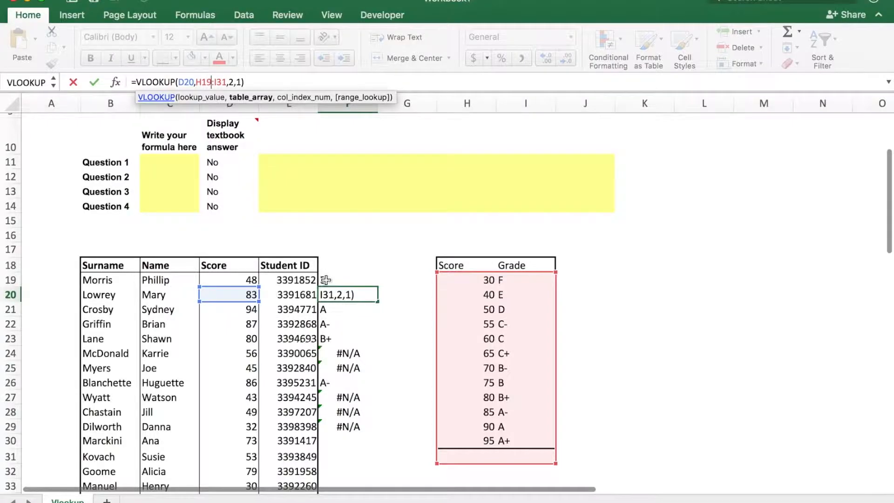
pyautogui.hotkey('shift', 'Return')
# Make the table range in the F19 formula absolute, as $H$18:$I$30
pyautogui.click(206, 82)
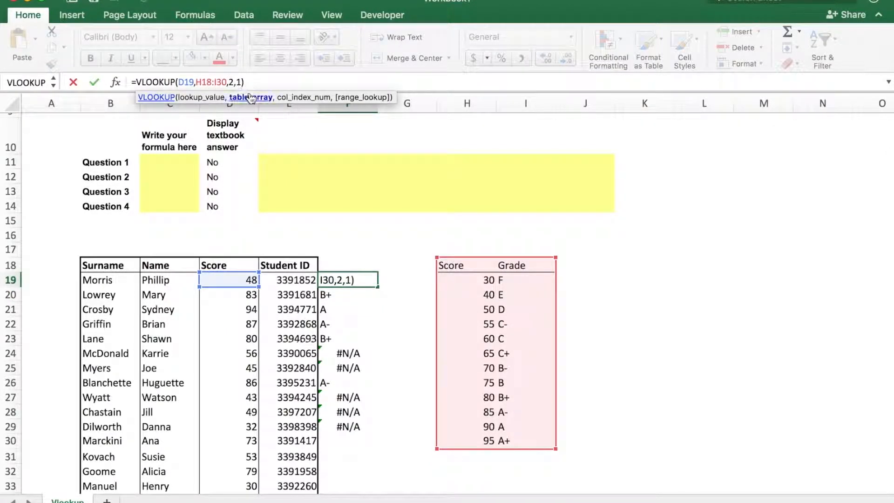
pyautogui.press('F4')
pyautogui.click(230, 81)
pyautogui.press('F4')
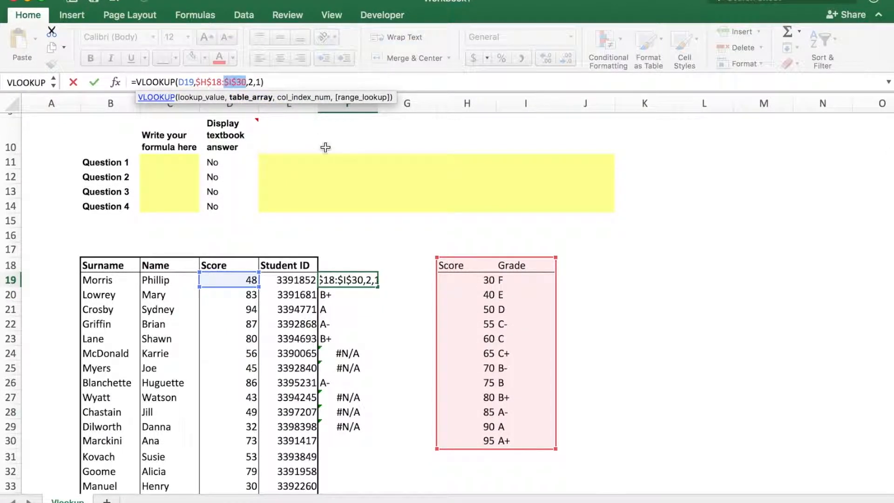
pyautogui.press('Return')
# Fill the F19 formula with the absolute range down to F67 to grade every student, and look over the filled column
pyautogui.click(366, 278)
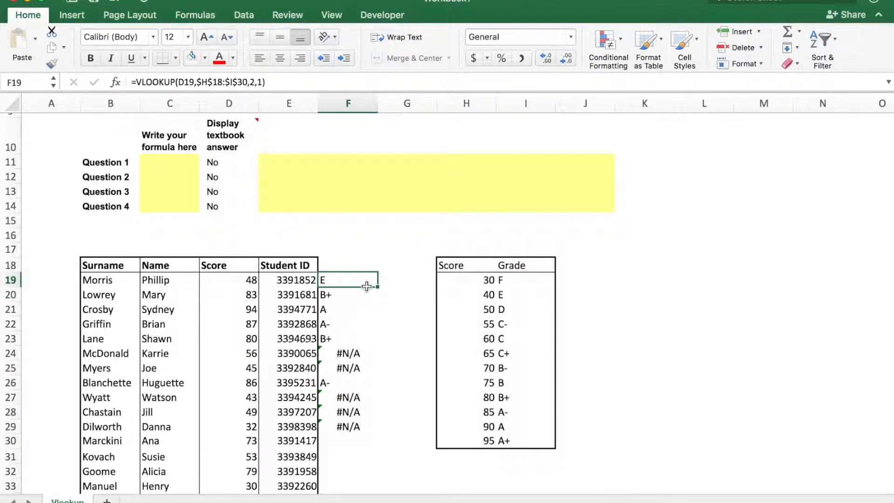
pyautogui.moveTo(377, 287); pyautogui.dragTo(359, 443)
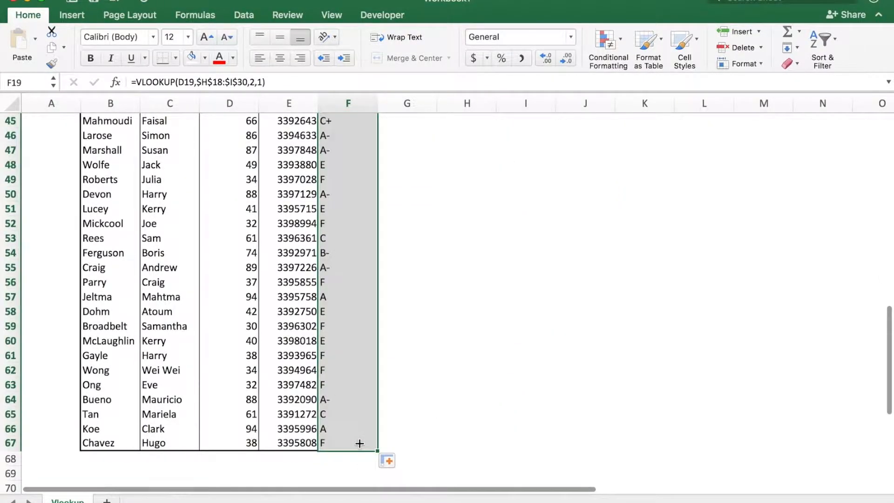
pyautogui.scroll(7, 462, 356)
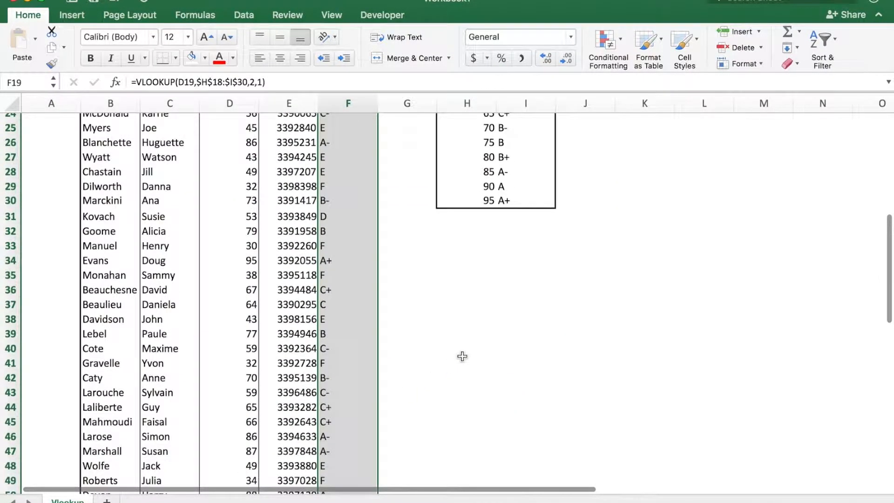
pyautogui.scroll(5, 462, 356)
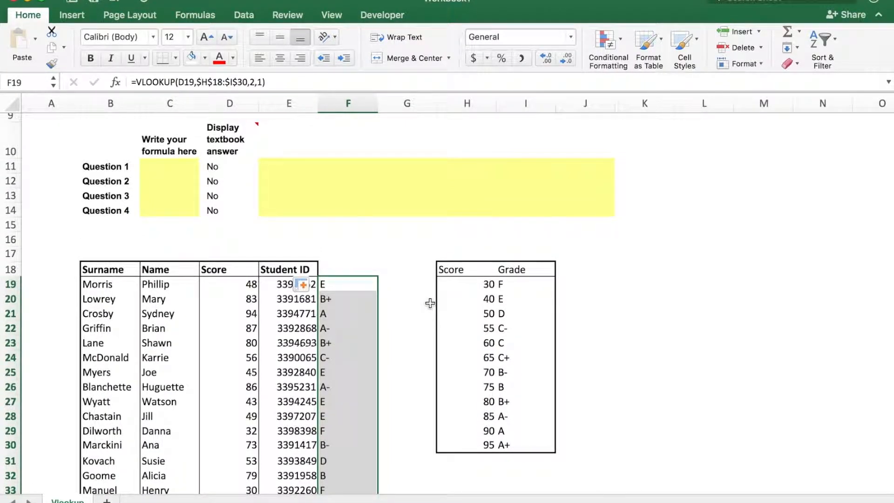
pyautogui.scroll(-3, 395, 305)
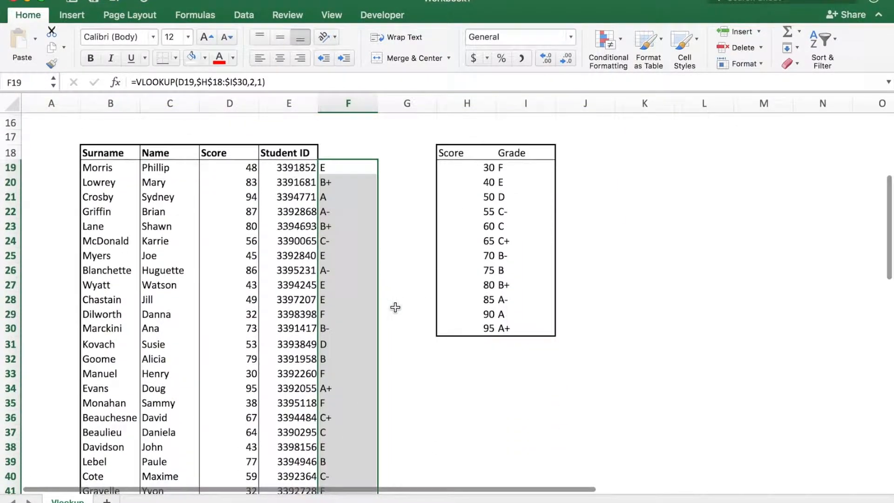
pyautogui.scroll(3, 395, 307)
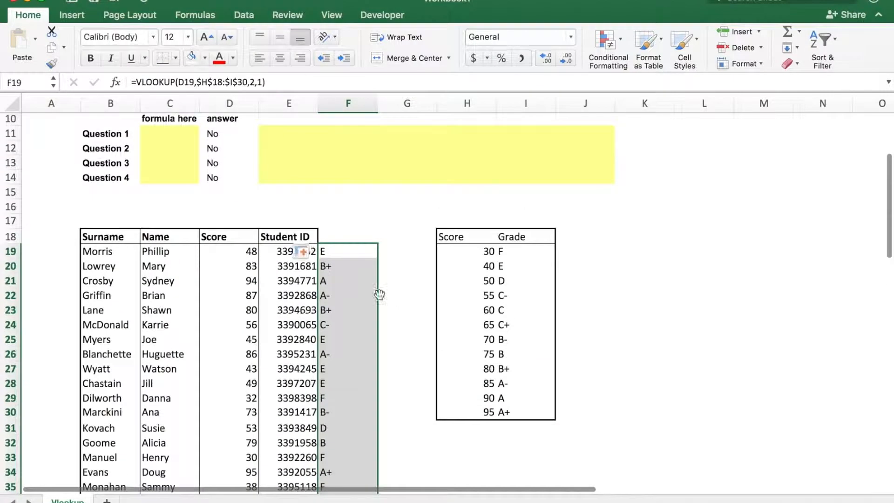
pyautogui.click(398, 245)
pyautogui.scroll(1, 386, 298)
pyautogui.scroll(-3, 385, 326)
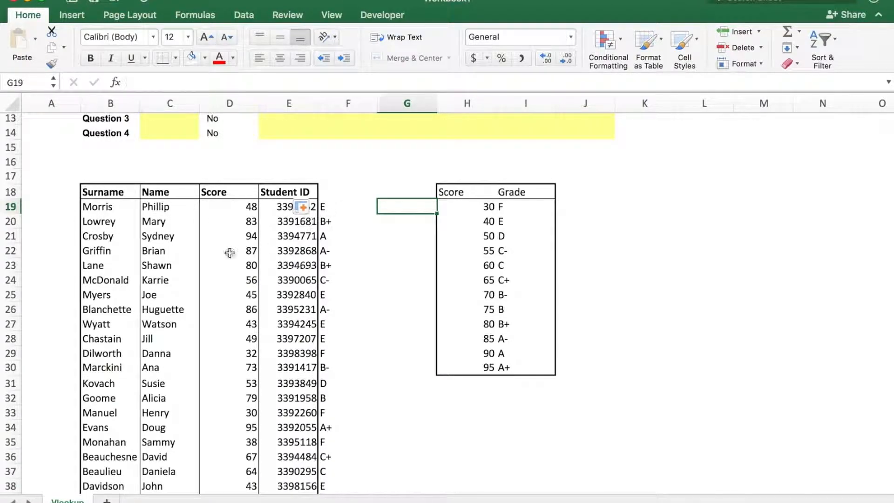
# Enter the surname asked about in question 2 in cell B15, below the Question 4 label
pyautogui.scroll(3, 383, 240)
pyautogui.scroll(3, 370, 254)
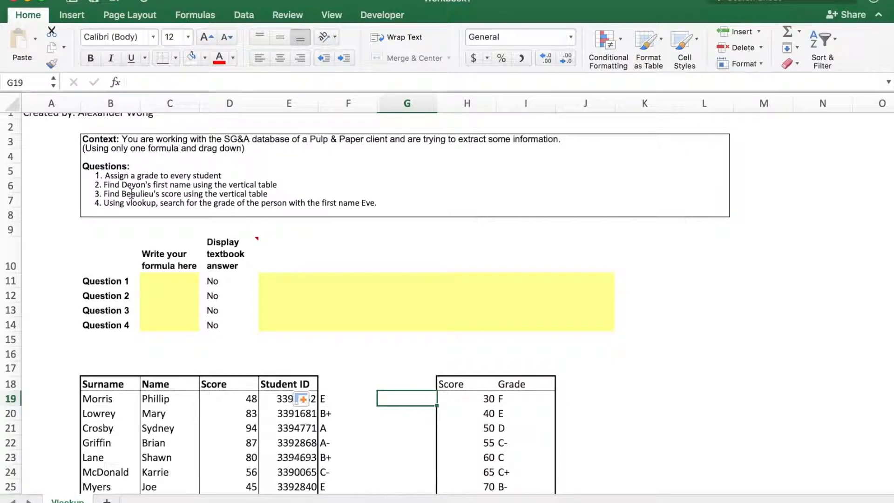
pyautogui.click(108, 340)
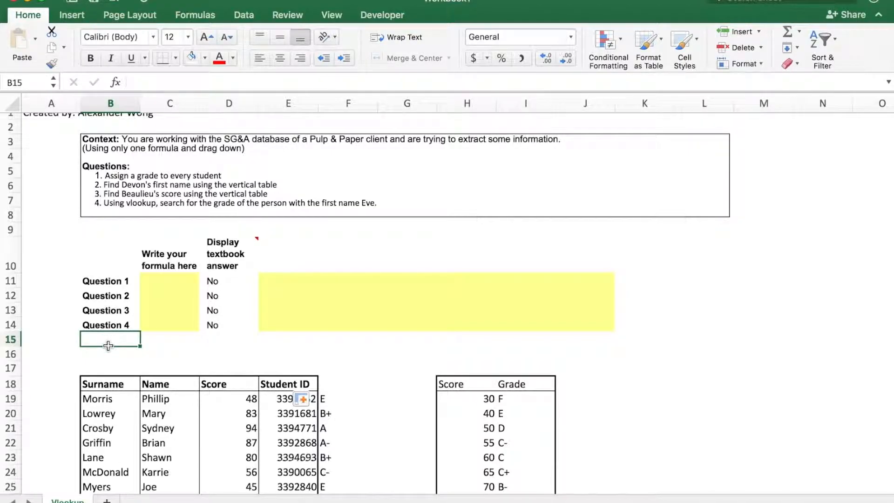
pyautogui.write('Devon')
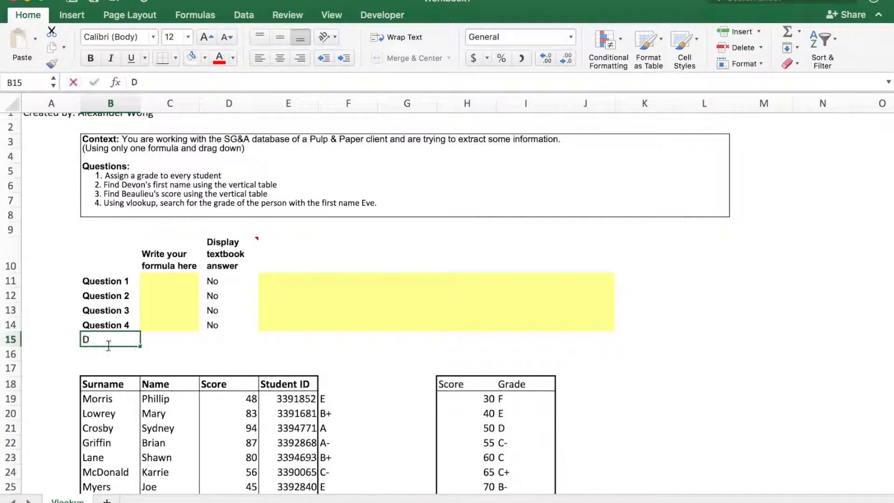
# Start a VLOOKUP formula in C15 that uses the surname in B15 as its lookup value
pyautogui.click(172, 336)
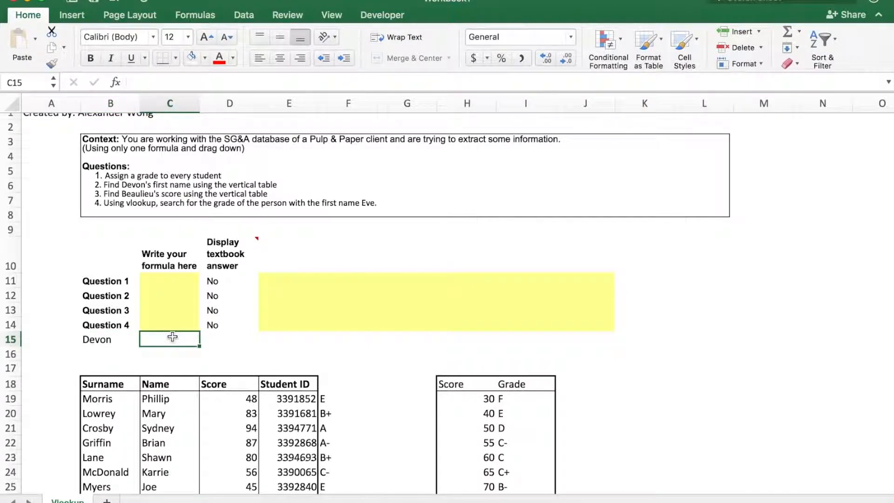
pyautogui.write('=vl')
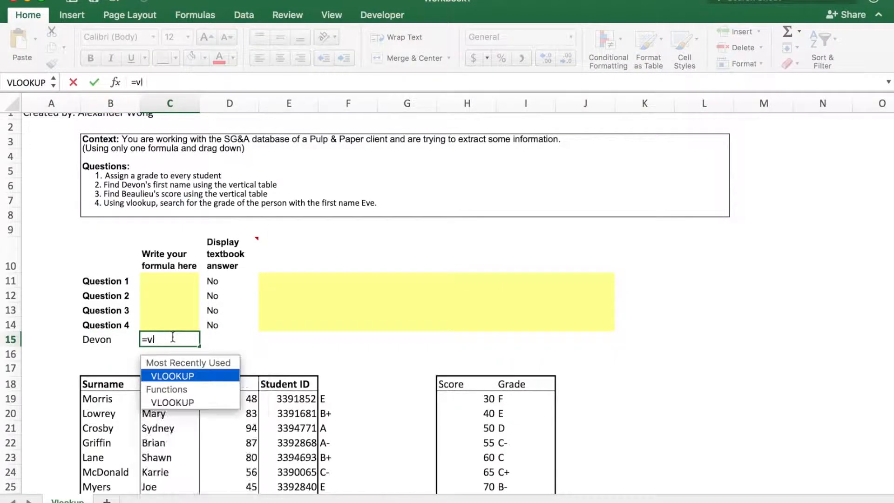
pyautogui.press('Tab')
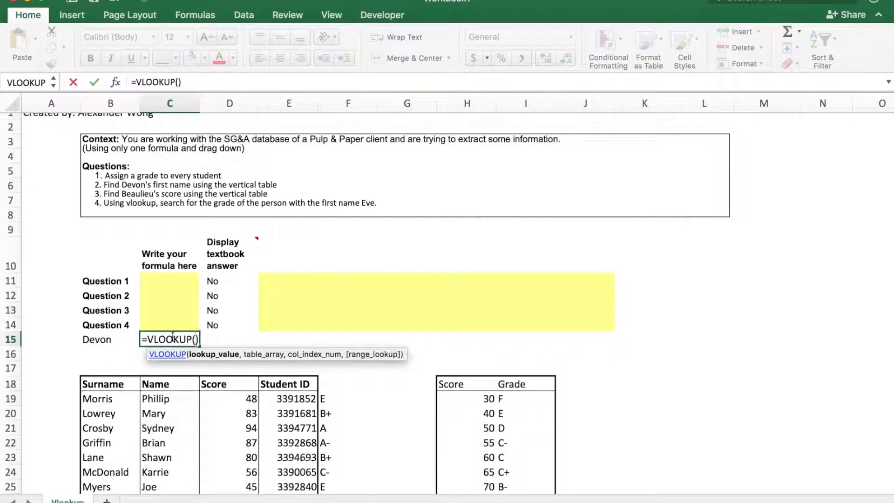
pyautogui.click(107, 339)
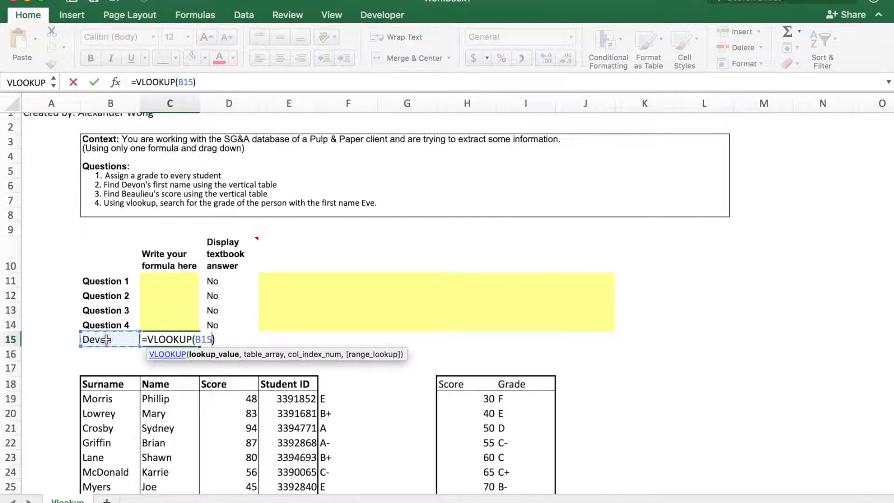
pyautogui.write(',')
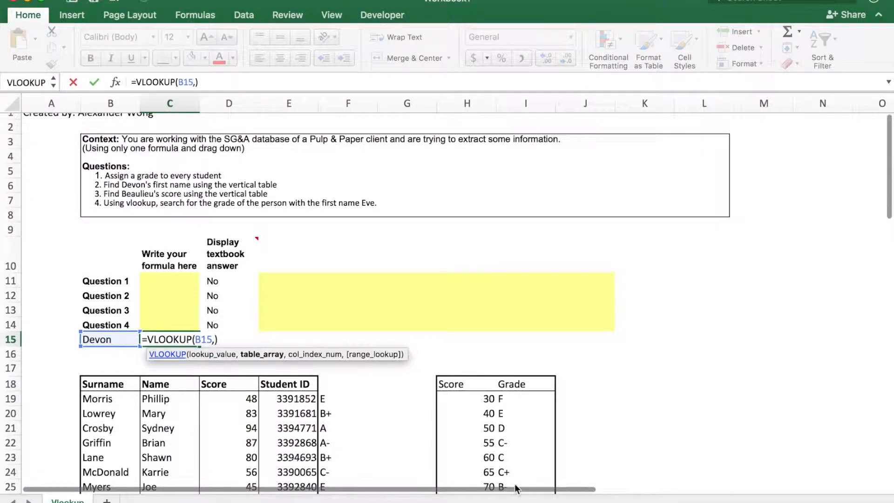
# Set the formula's table array to the whole student table including its headers, B18:E67
pyautogui.click(98, 386)
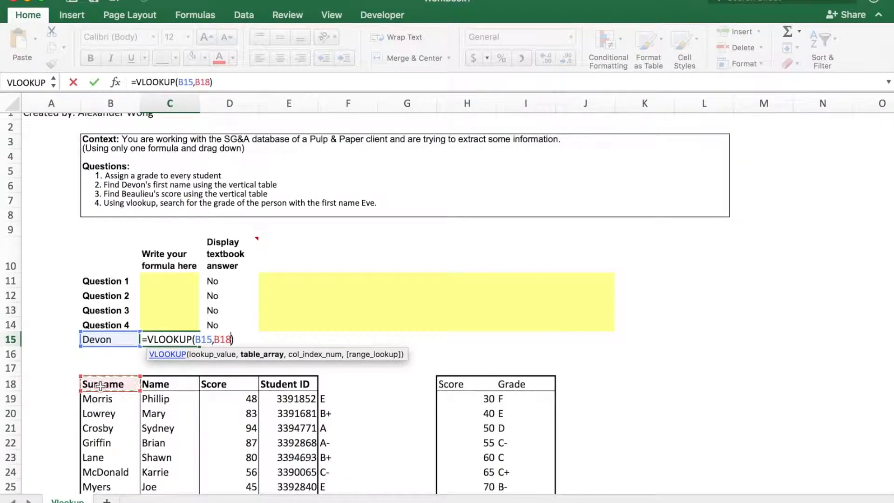
pyautogui.press('super+shift+Right')
pyautogui.press('super+shift+Down')
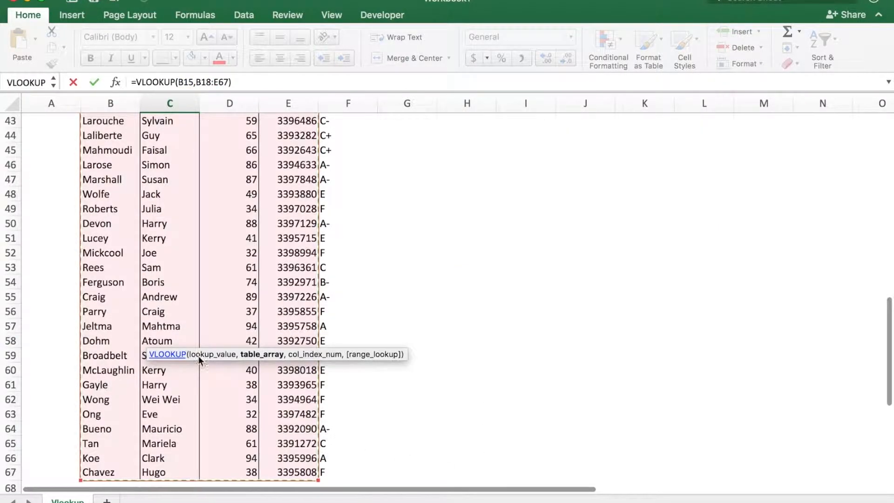
pyautogui.scroll(8, 423, 262)
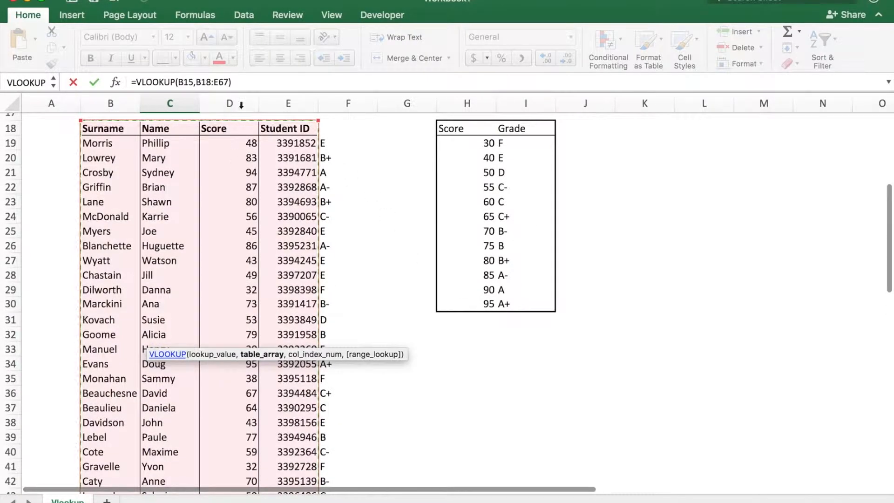
pyautogui.click(286, 75)
pyautogui.write(',')
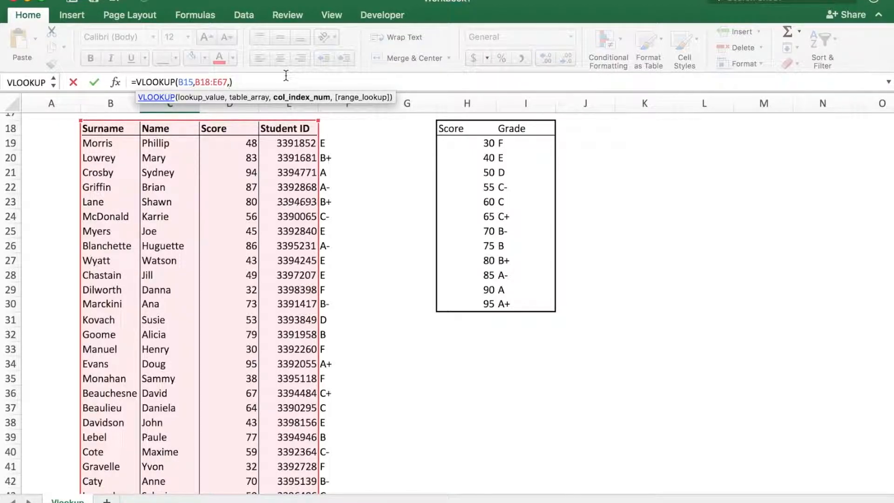
# Complete the C15 formula with column index 2 and exact match 0 to return the student's first name
pyautogui.scroll(6, 329, 181)
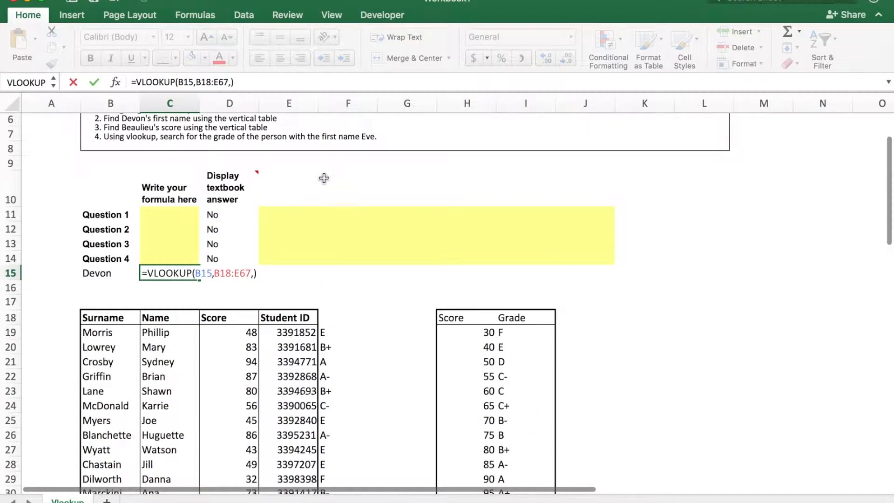
pyautogui.click(230, 84)
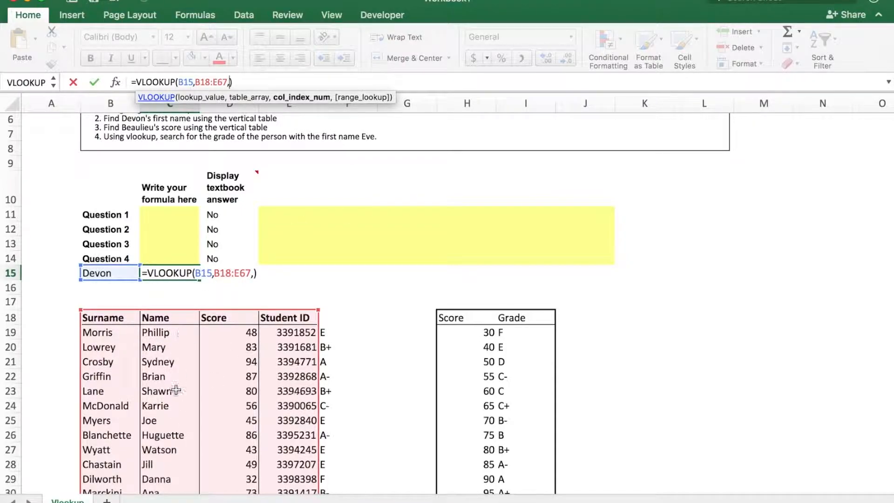
pyautogui.write('2,')
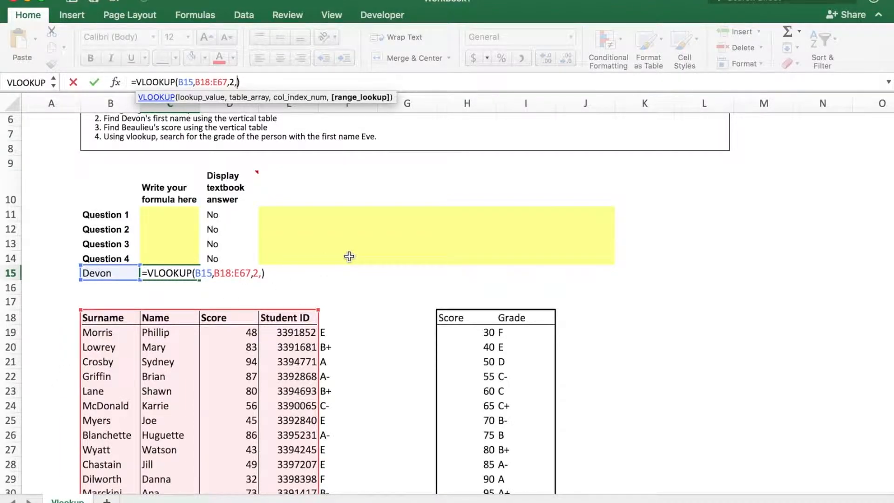
pyautogui.write('0')
pyautogui.press('Return')
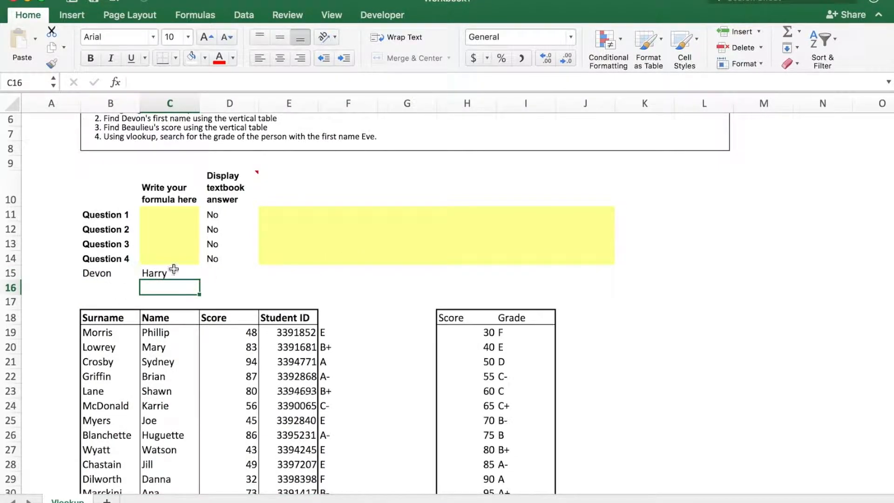
# Search the sheet for the surname from question 2 to check its first name in the student table
pyautogui.press('super+f')
pyautogui.write('devon')
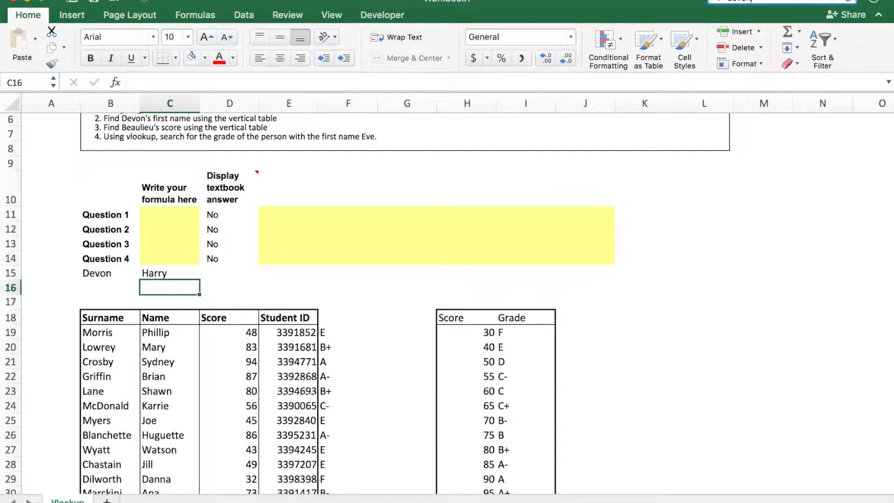
pyautogui.press('Return')
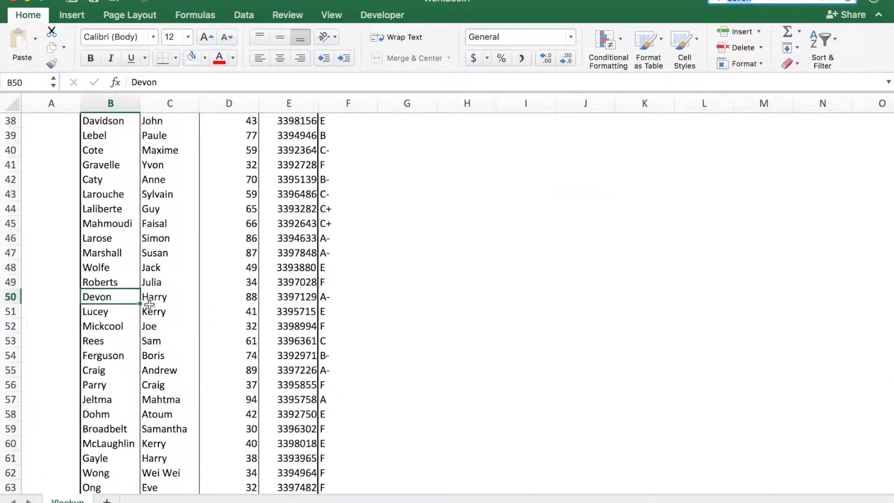
# Replace the surname in B15 with the one asked about in question 3
pyautogui.scroll(10, 377, 293)
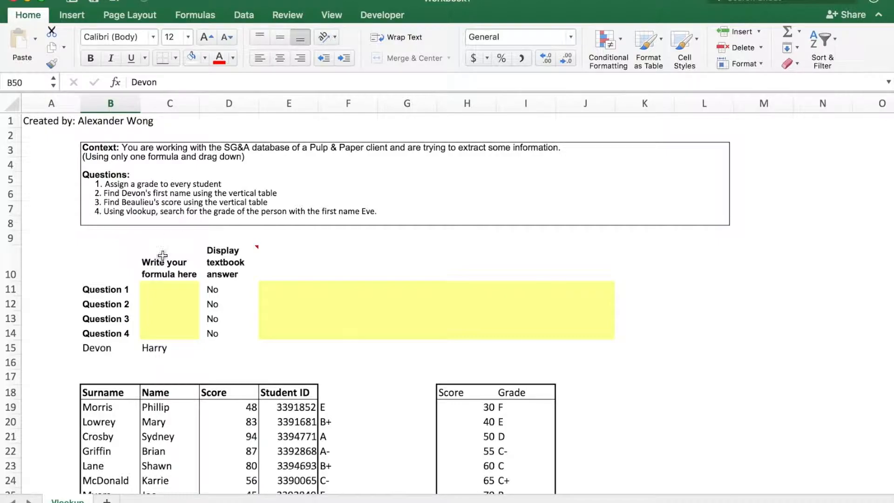
pyautogui.click(108, 347)
pyautogui.write('Be')
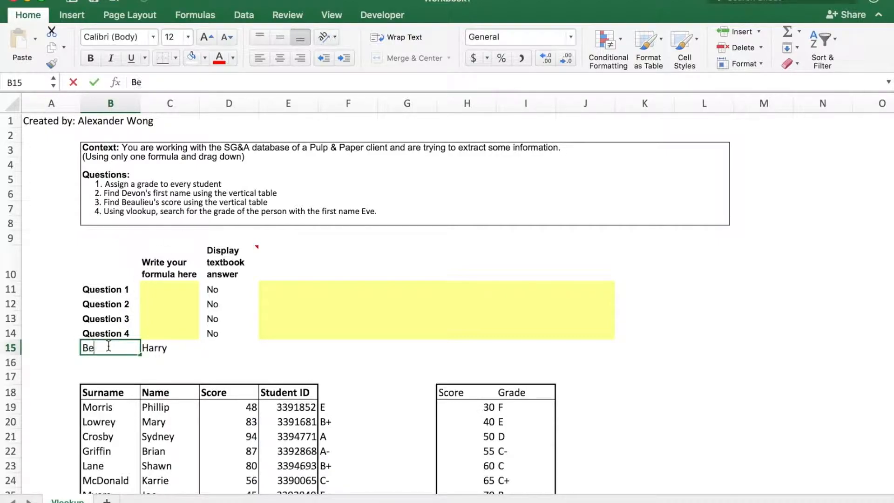
pyautogui.write('aulieu')
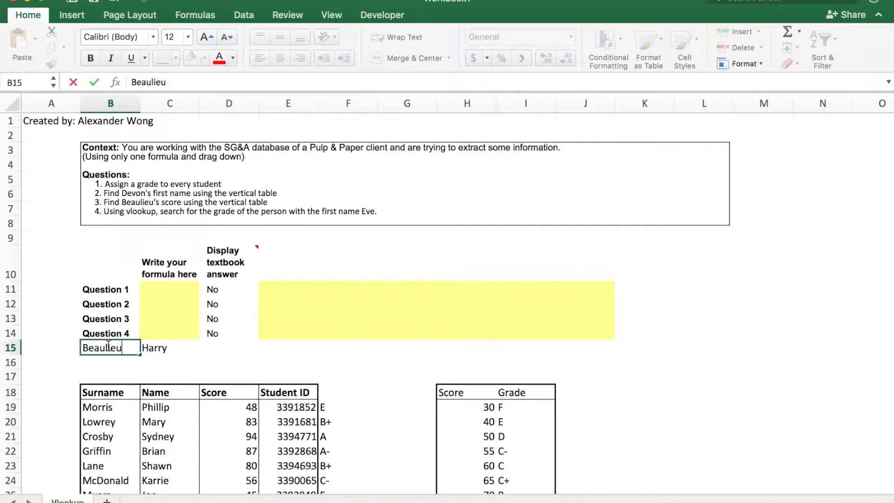
pyautogui.press('Return')
# Set the column index of the VLOOKUP formula in C15 to 3 to return the student's score
pyautogui.click(175, 347)
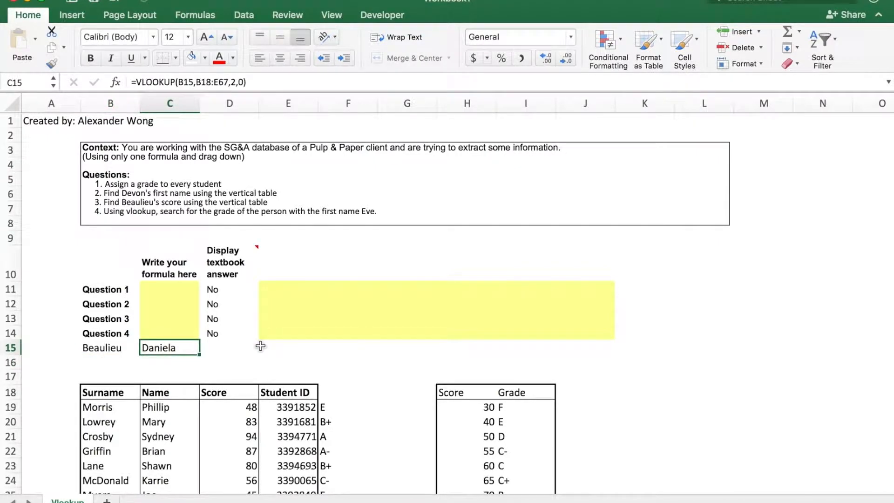
pyautogui.click(235, 82)
pyautogui.press('BackSpace')
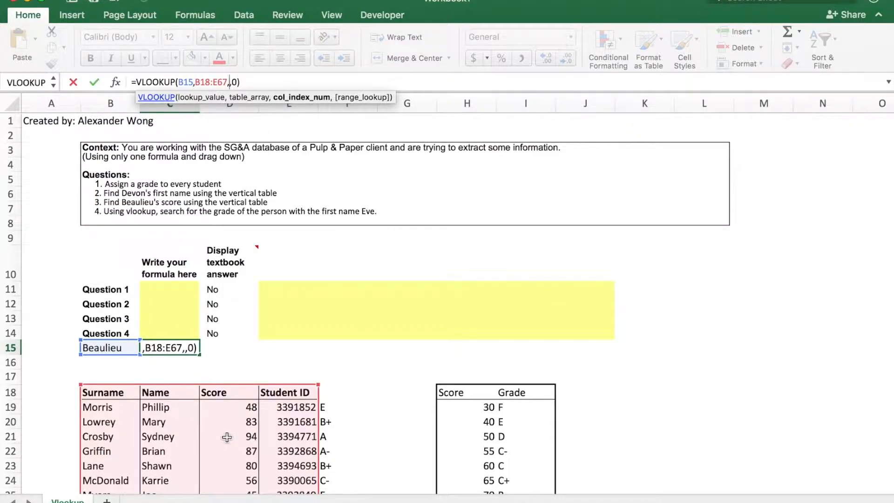
pyautogui.write('3')
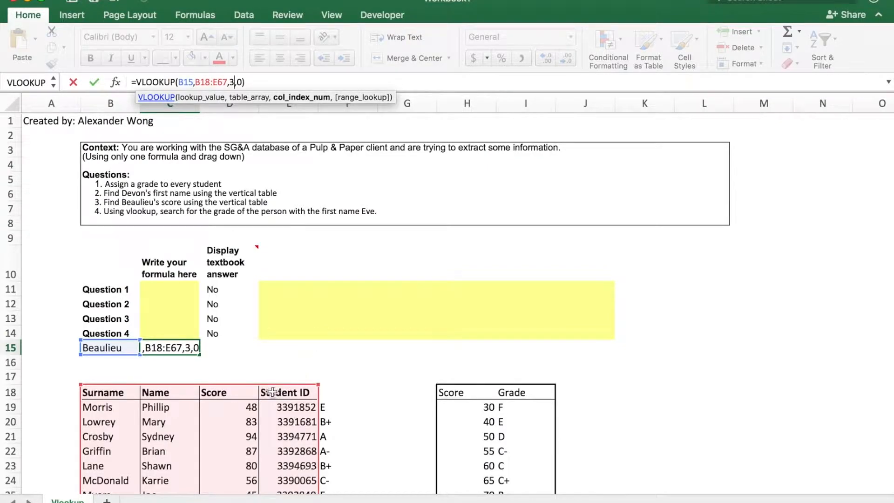
pyautogui.press('Return')
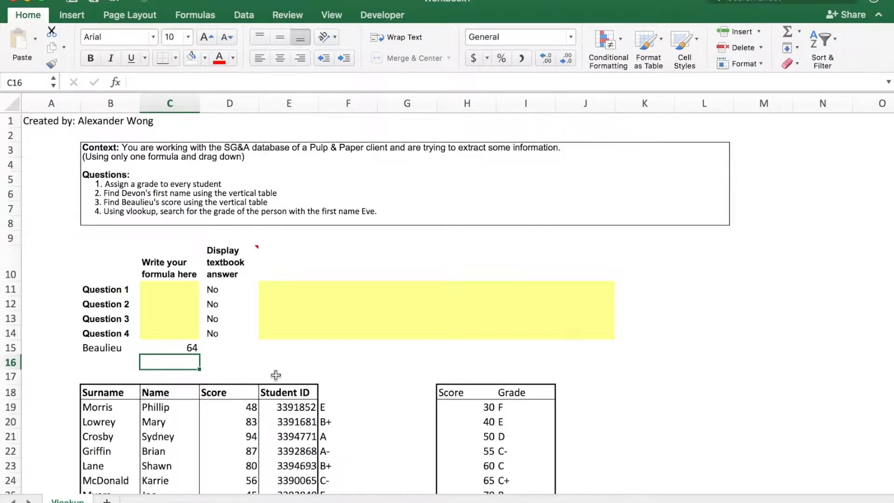
pyautogui.scroll(-5, 275, 374)
pyautogui.scroll(4, 337, 317)
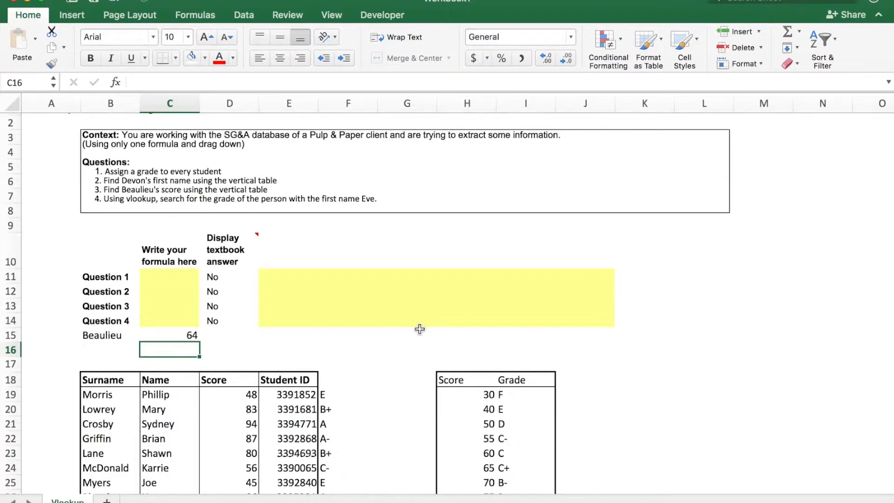
pyautogui.scroll(-3, 182, 377)
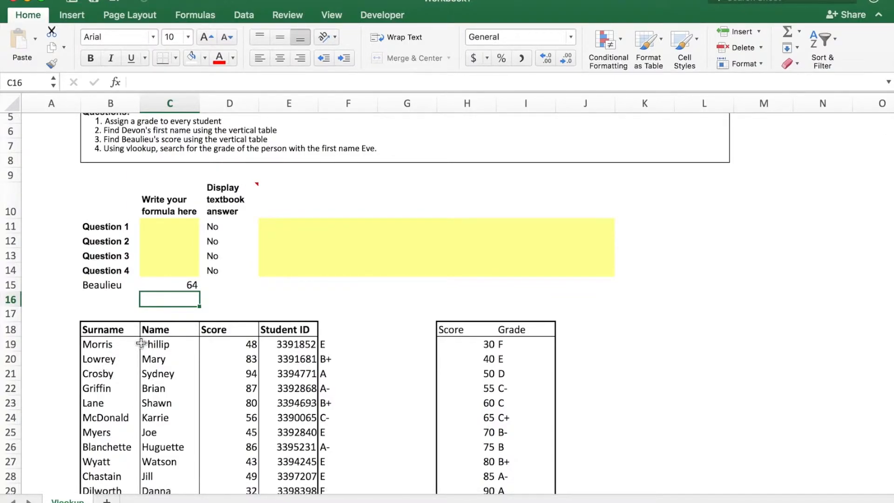
pyautogui.scroll(4, 344, 284)
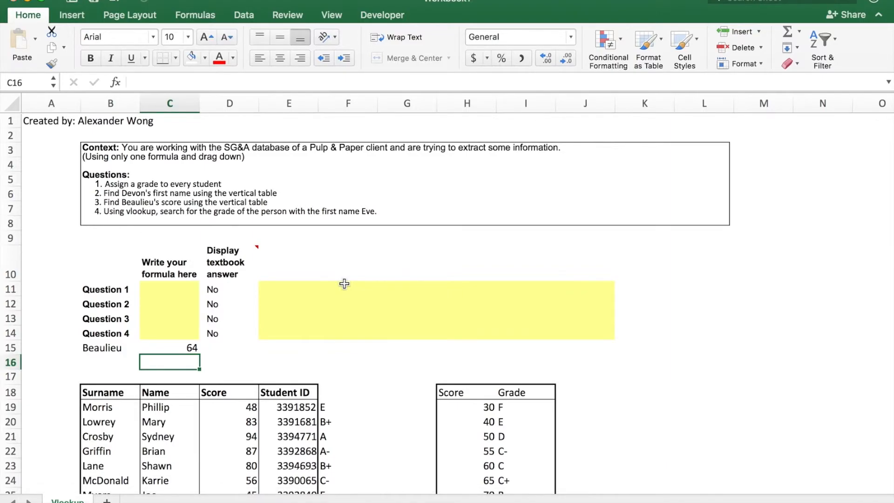
# Start saving the workbook
pyautogui.press('super+s')
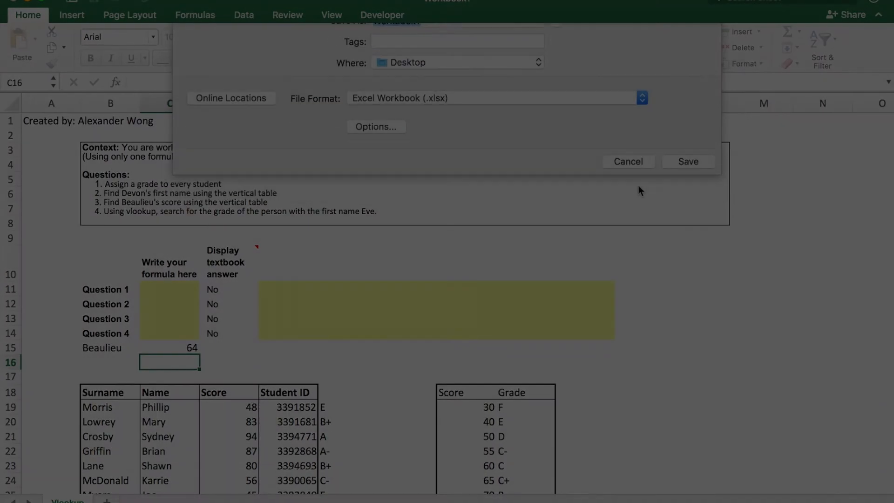